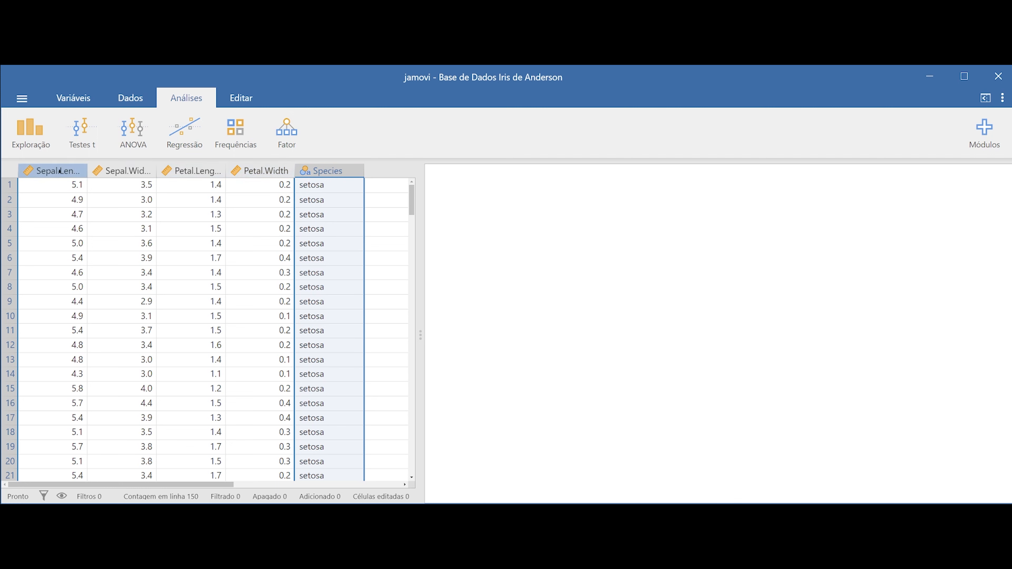
Create a one-way ANOVA (ANOVA a um fator) with Sepal.Length as dependent variable and Species as grouping variable
{"action": "left_click", "coordinate": [60, 169]}
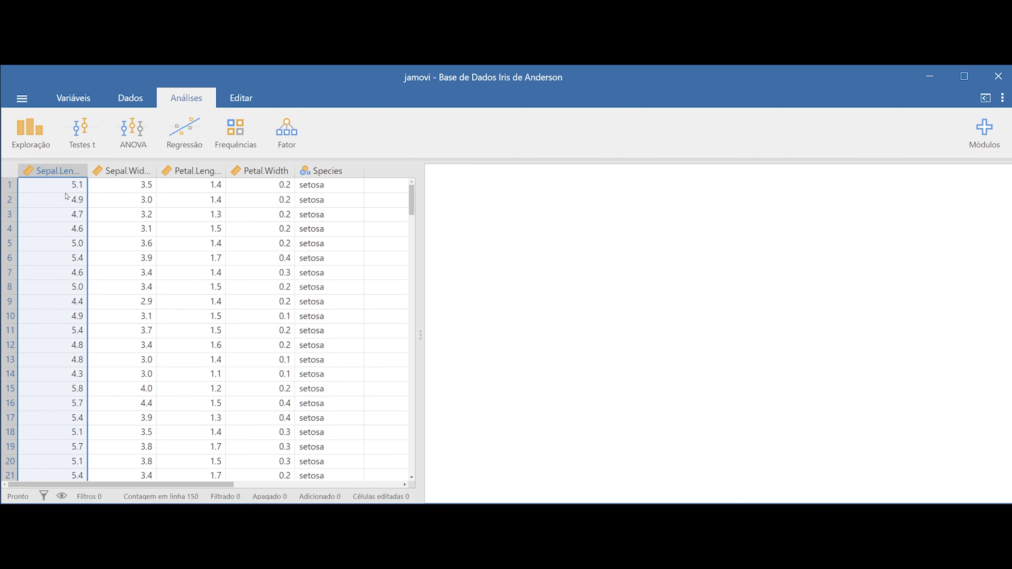
{"action": "left_click", "coordinate": [133, 143]}
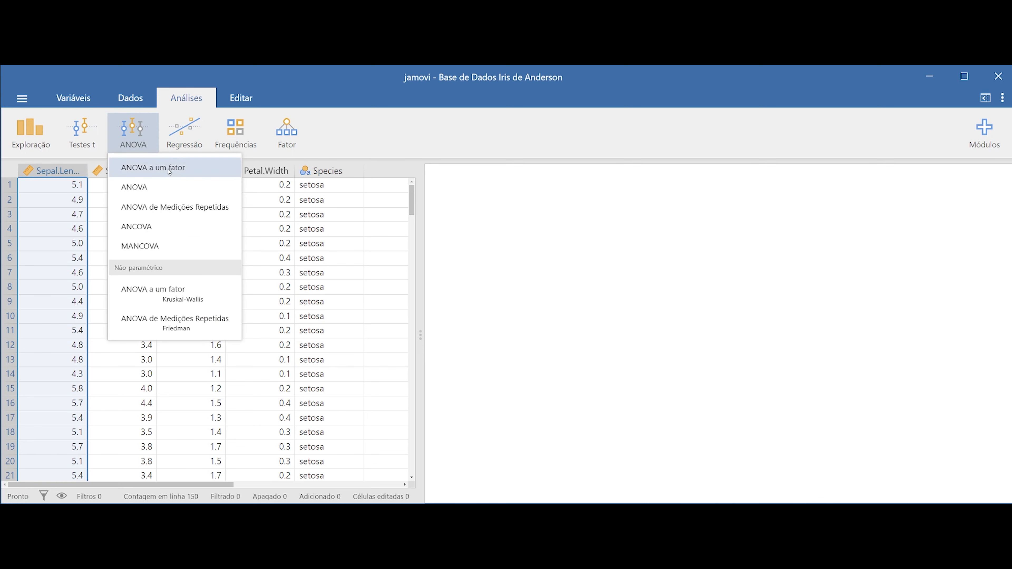
{"action": "left_click", "coordinate": [192, 171]}
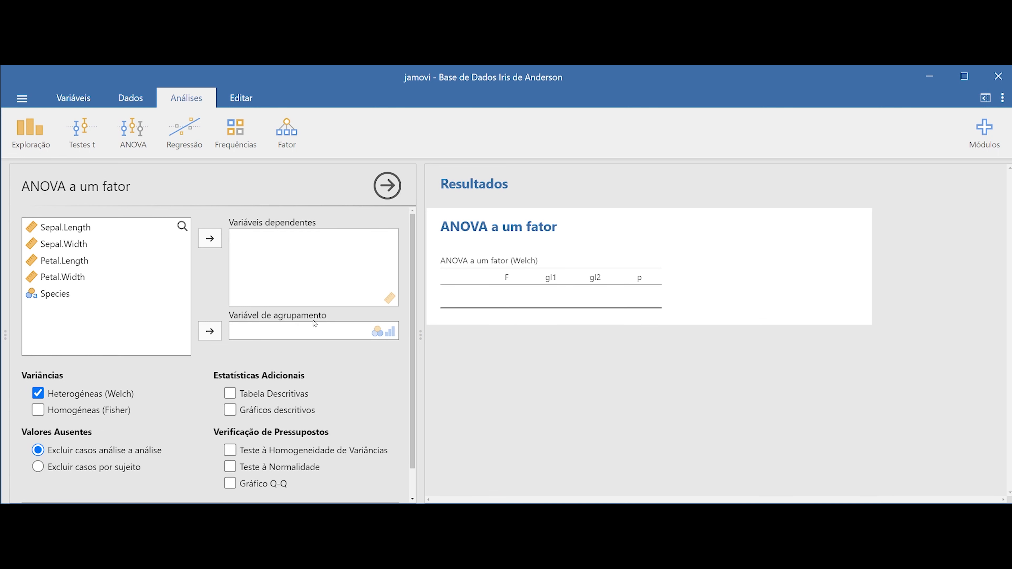
{"action": "left_click_drag", "start_coordinate": [56, 295], "coordinate": [297, 336]}
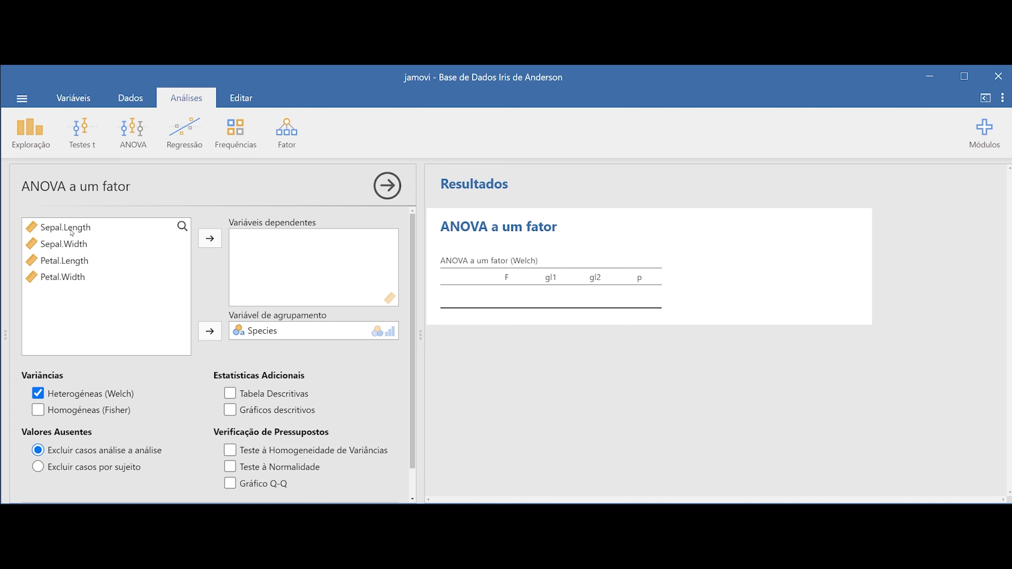
{"action": "left_click_drag", "start_coordinate": [60, 230], "coordinate": [288, 252]}
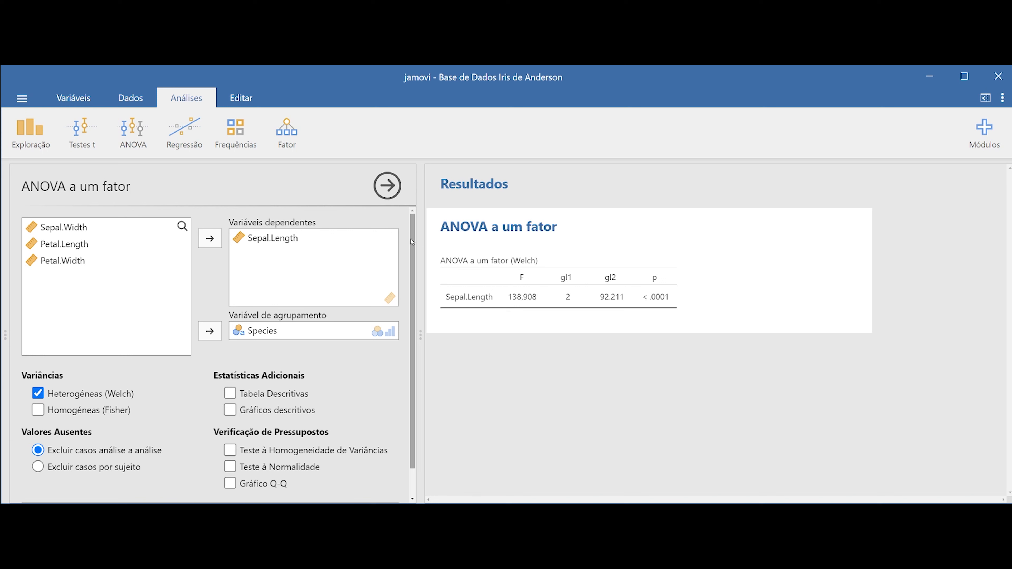
Add the normality and homogeneity of variances tests to the one-way ANOVA and review their result tables
{"action": "scroll", "coordinate": [388, 321], "scroll_direction": "down", "scroll_amount": 1}
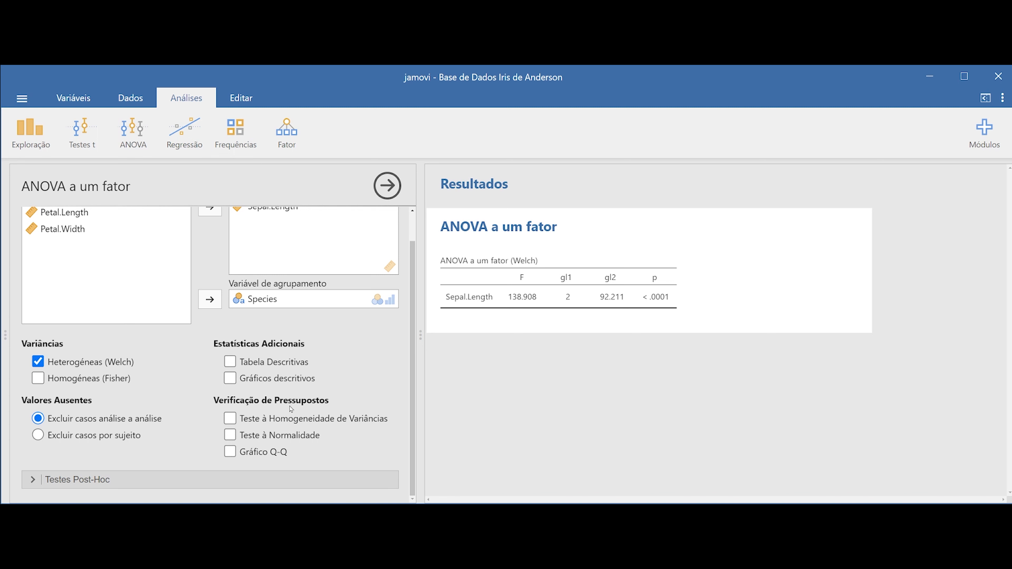
{"action": "left_click", "coordinate": [231, 437]}
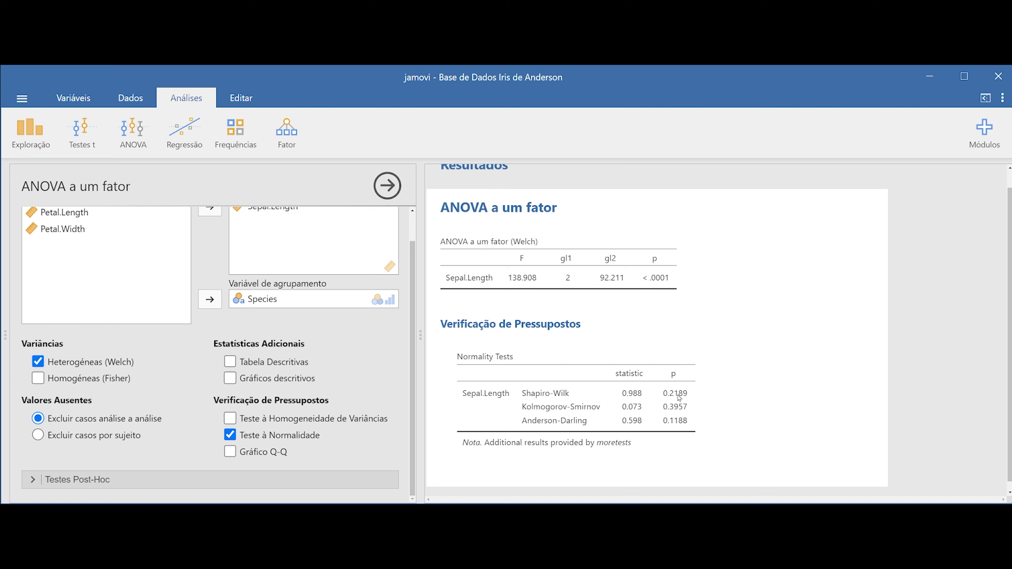
{"action": "left_click", "coordinate": [230, 419]}
{"action": "scroll", "coordinate": [730, 385], "scroll_direction": "down", "scroll_amount": 1}
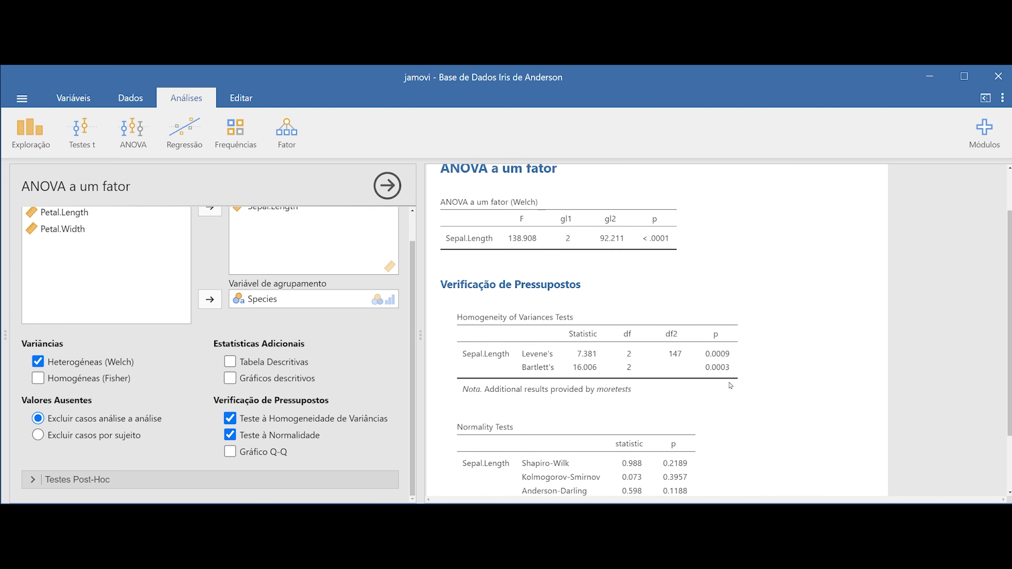
{"action": "scroll", "coordinate": [730, 385], "scroll_direction": "down", "scroll_amount": 2}
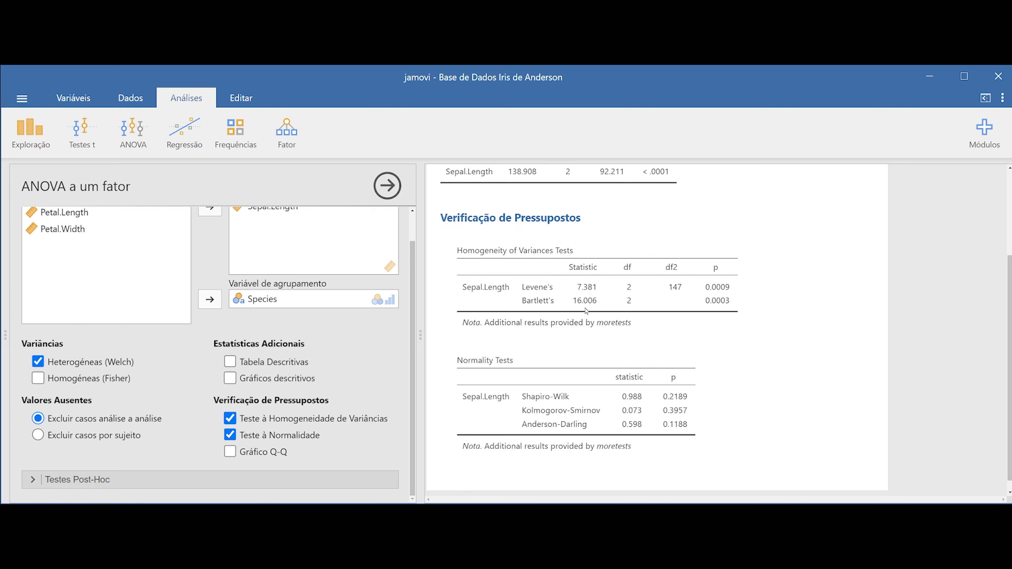
{"action": "scroll", "coordinate": [586, 314], "scroll_direction": "up", "scroll_amount": 1}
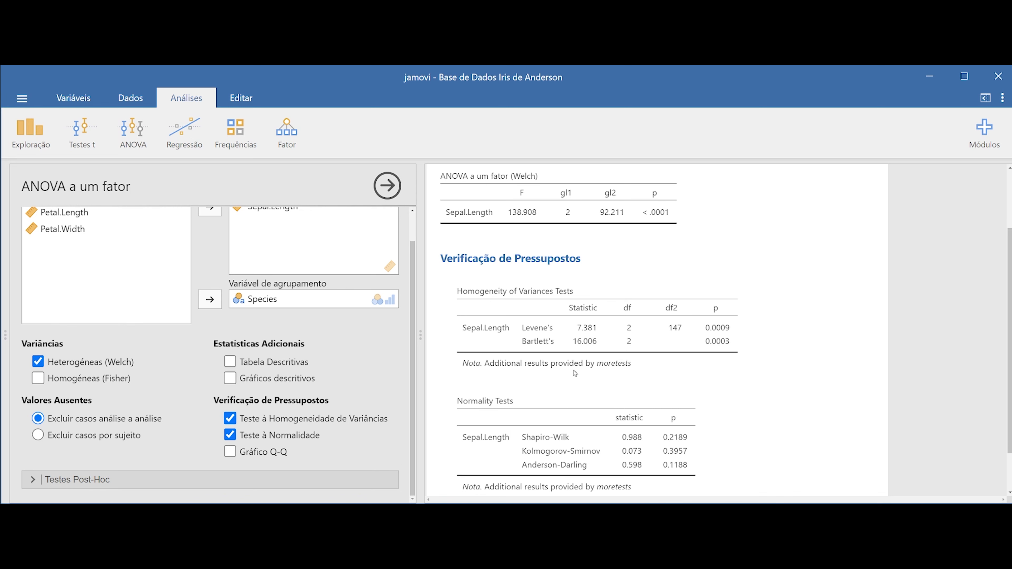
{"action": "scroll", "coordinate": [575, 373], "scroll_direction": "up", "scroll_amount": 2}
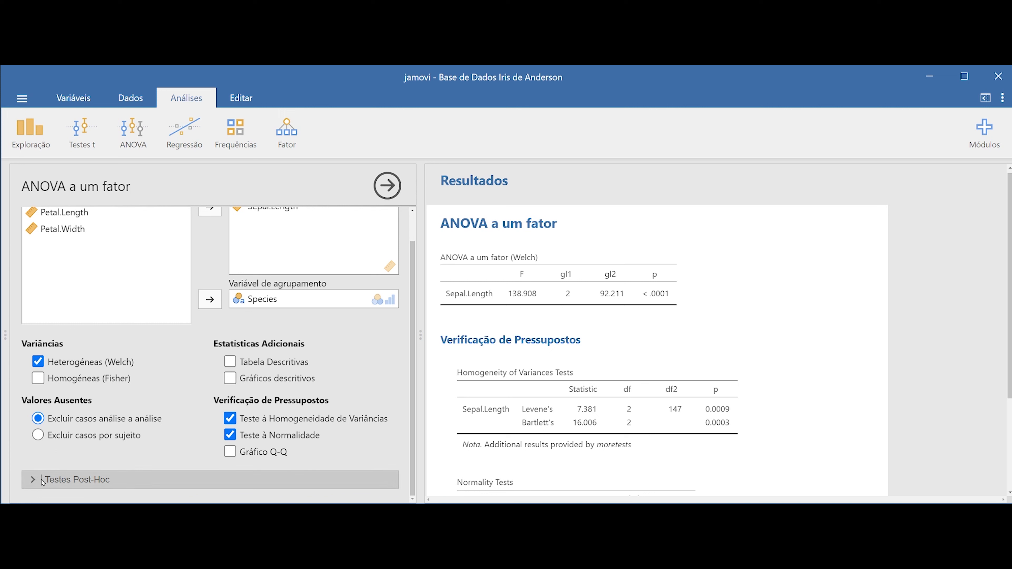
Add the Games-Howell post-hoc test for heterogeneous variances, including the test results (t and gl)
{"action": "left_click", "coordinate": [56, 481]}
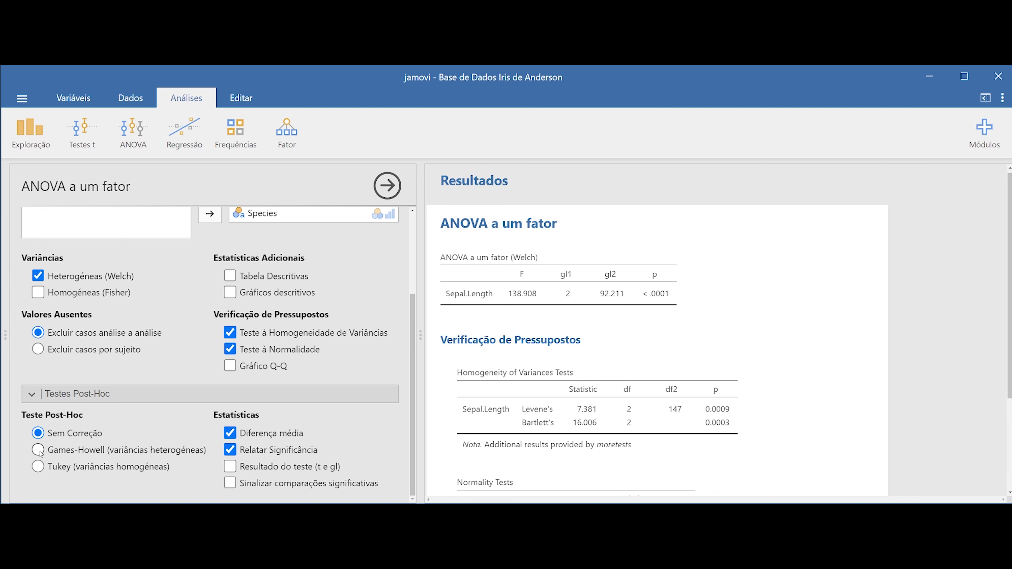
{"action": "left_click", "coordinate": [80, 450]}
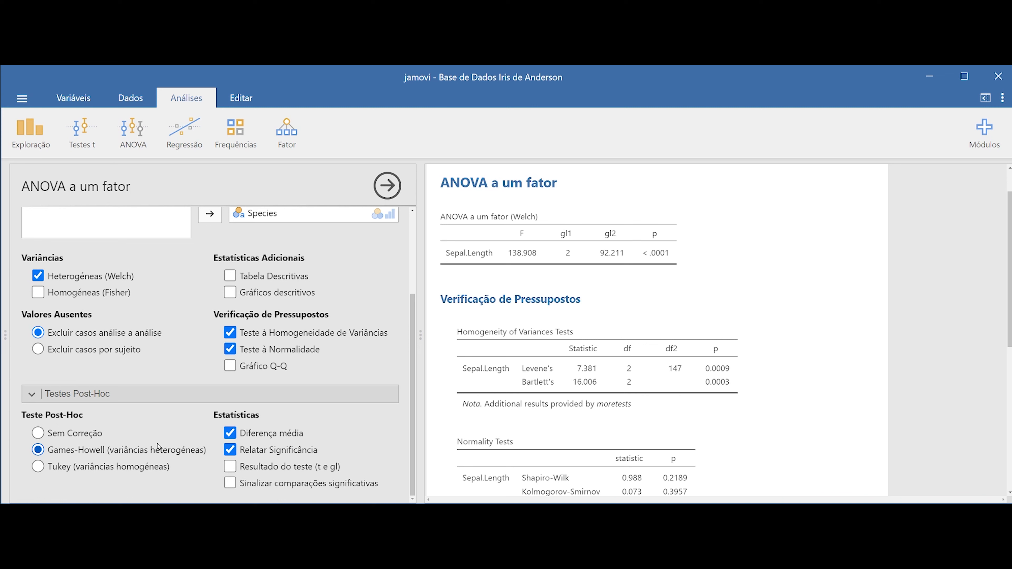
{"action": "scroll", "coordinate": [641, 359], "scroll_direction": "down", "scroll_amount": 5}
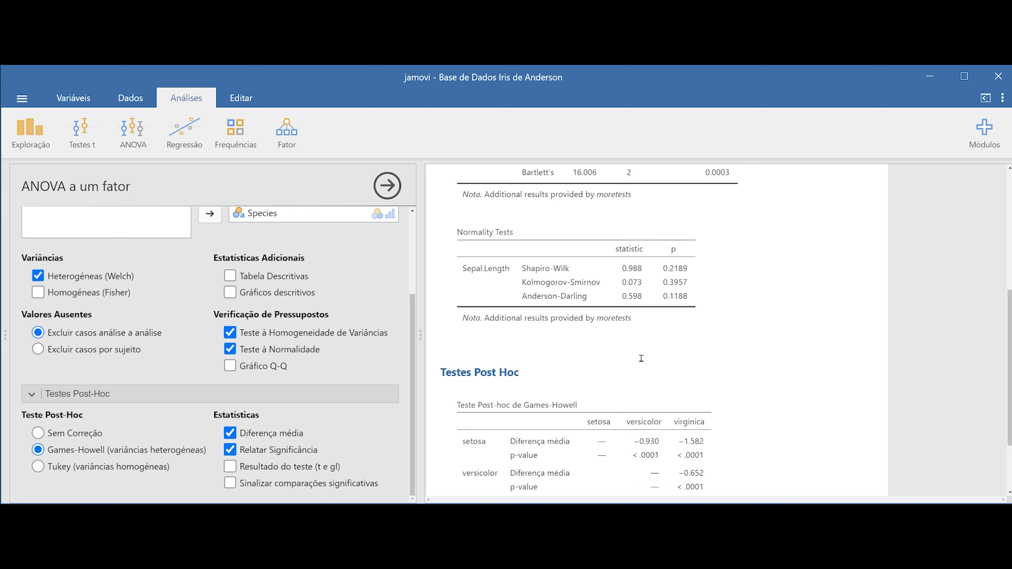
{"action": "scroll", "coordinate": [641, 358], "scroll_direction": "down", "scroll_amount": 2}
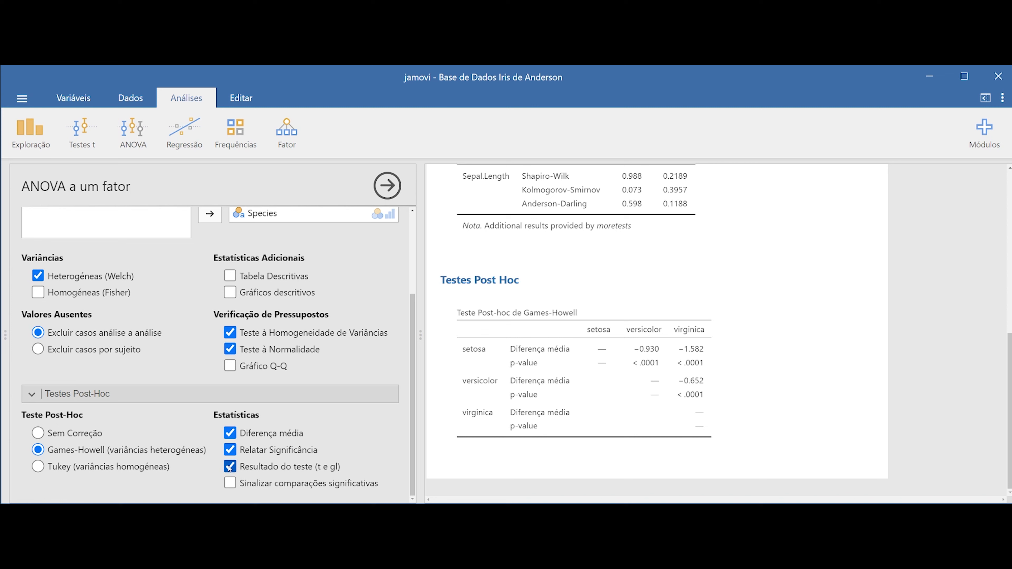
{"action": "left_click", "coordinate": [230, 468]}
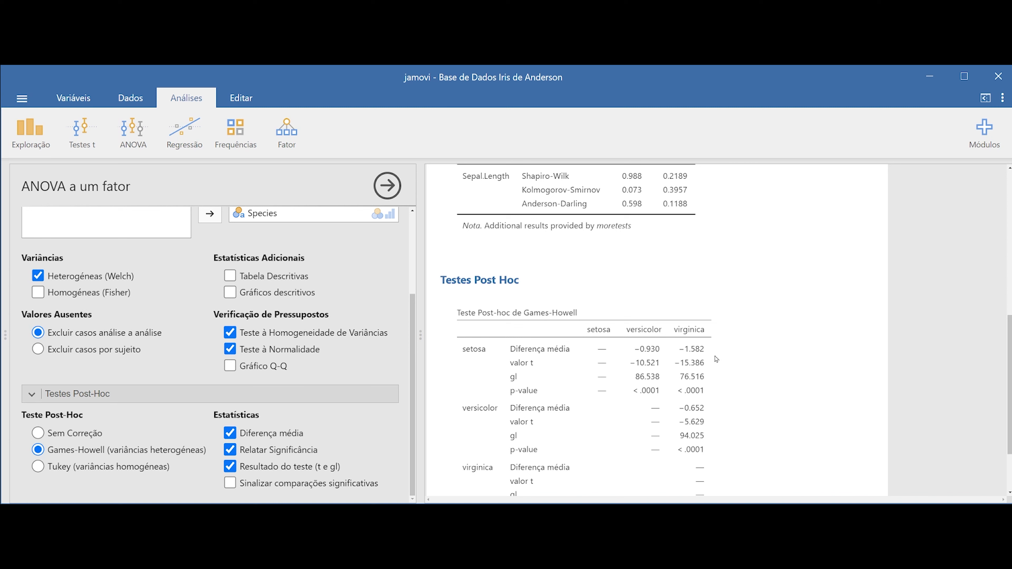
{"action": "scroll", "coordinate": [686, 403], "scroll_direction": "down", "scroll_amount": 1}
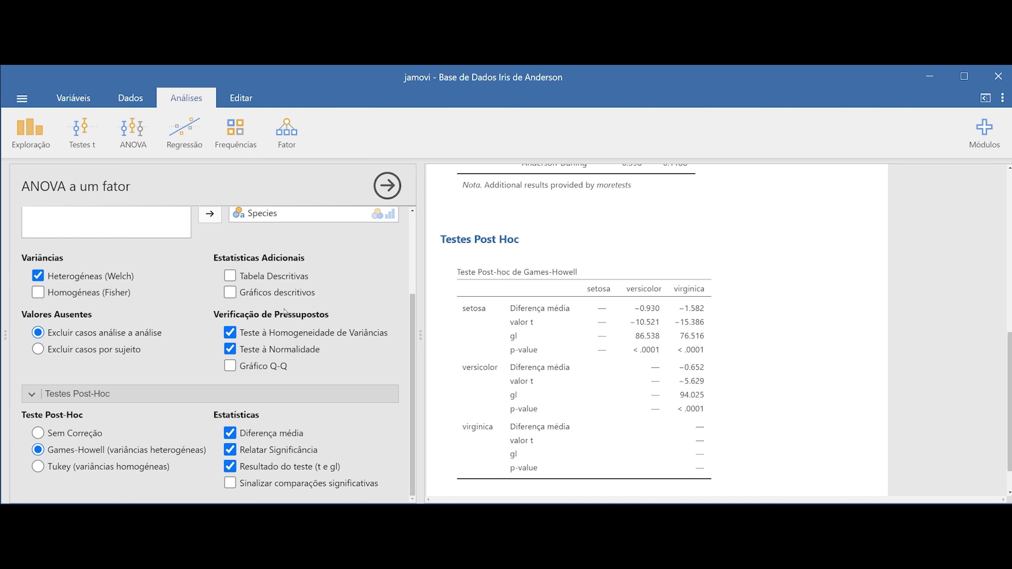
Add the descriptives table and descriptive plots to the one-way ANOVA and review them in the results
{"action": "left_click", "coordinate": [230, 276]}
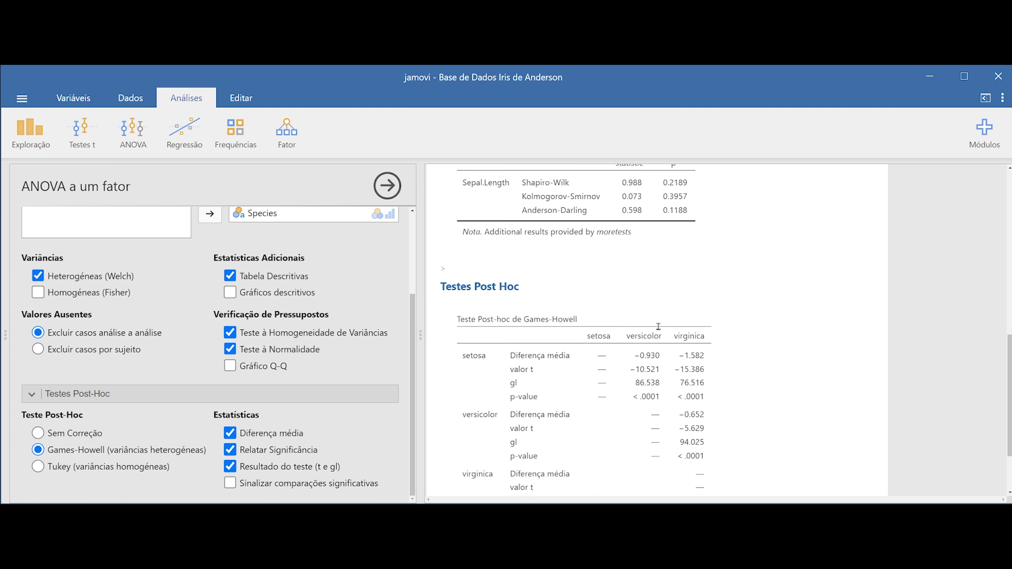
{"action": "scroll", "coordinate": [657, 333], "scroll_direction": "up", "scroll_amount": 5}
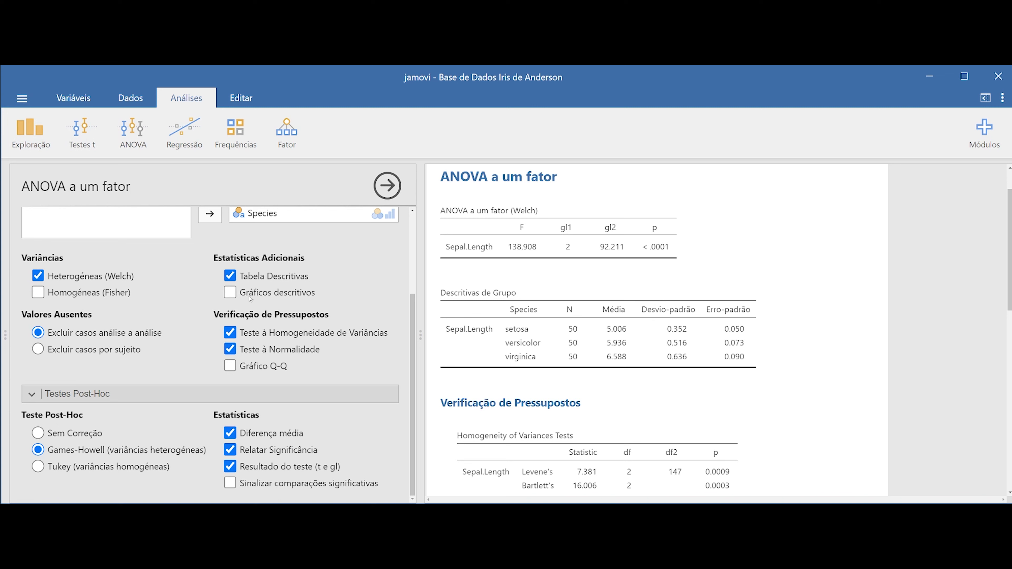
{"action": "left_click", "coordinate": [230, 292]}
{"action": "scroll", "coordinate": [682, 321], "scroll_direction": "down", "scroll_amount": 12}
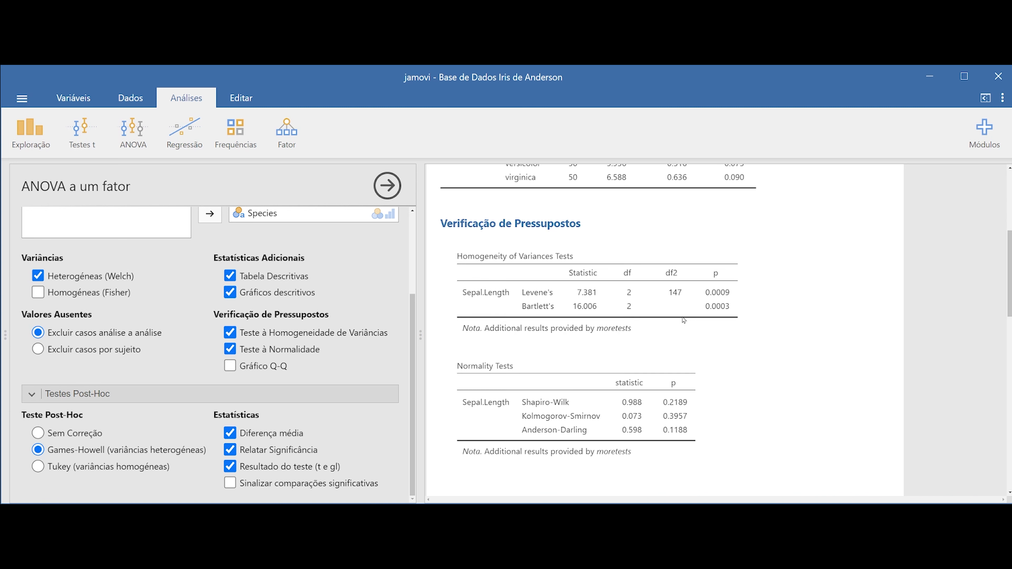
{"action": "scroll", "coordinate": [682, 321], "scroll_direction": "down", "scroll_amount": 1}
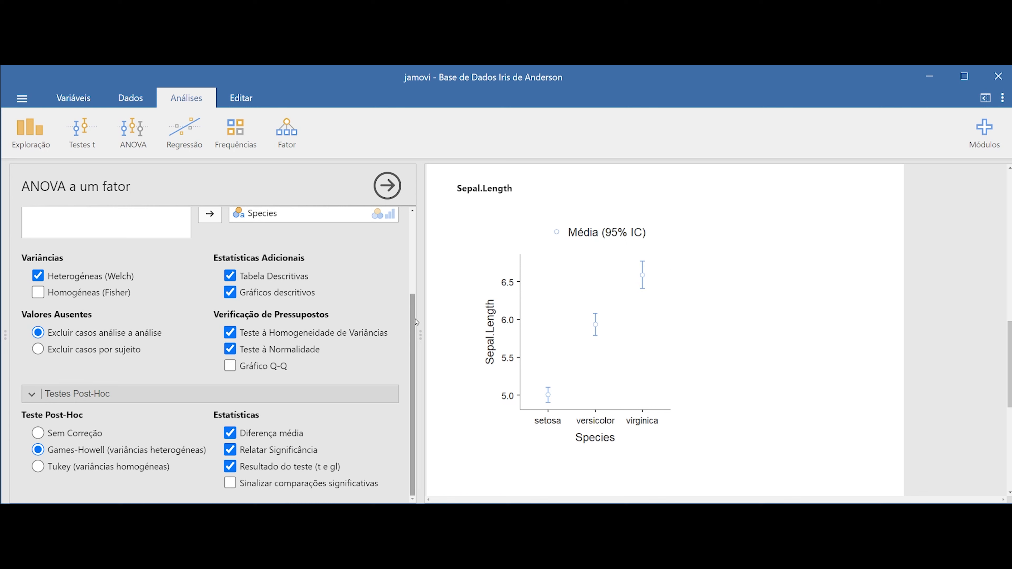
Switch the one-way ANOVA from Welch to homogeneous variances (Fisher) and set the post-hoc test to Tukey
{"action": "left_click_drag", "start_coordinate": [414, 321], "coordinate": [417, 234]}
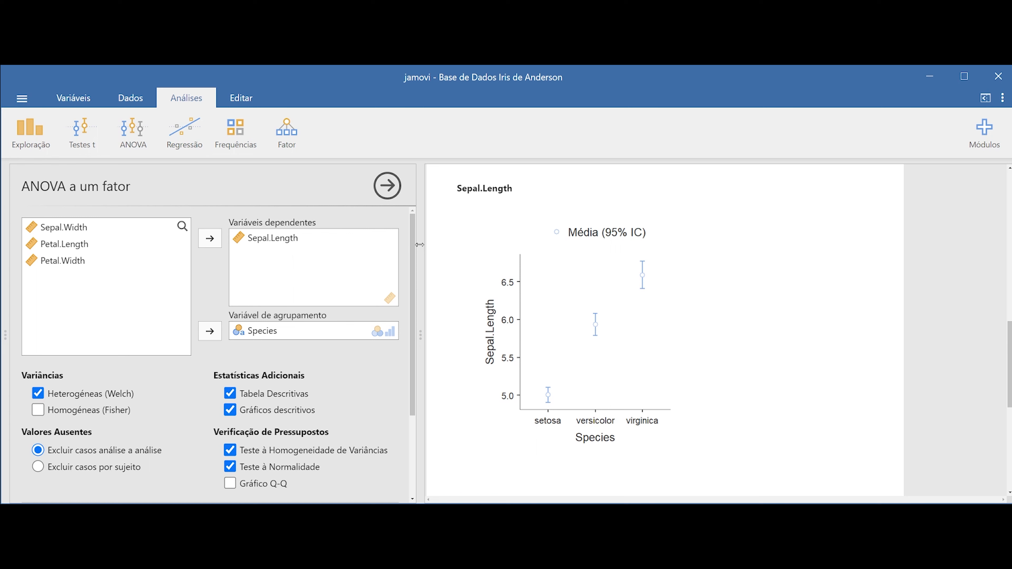
{"action": "left_click_drag", "start_coordinate": [412, 242], "coordinate": [410, 277]}
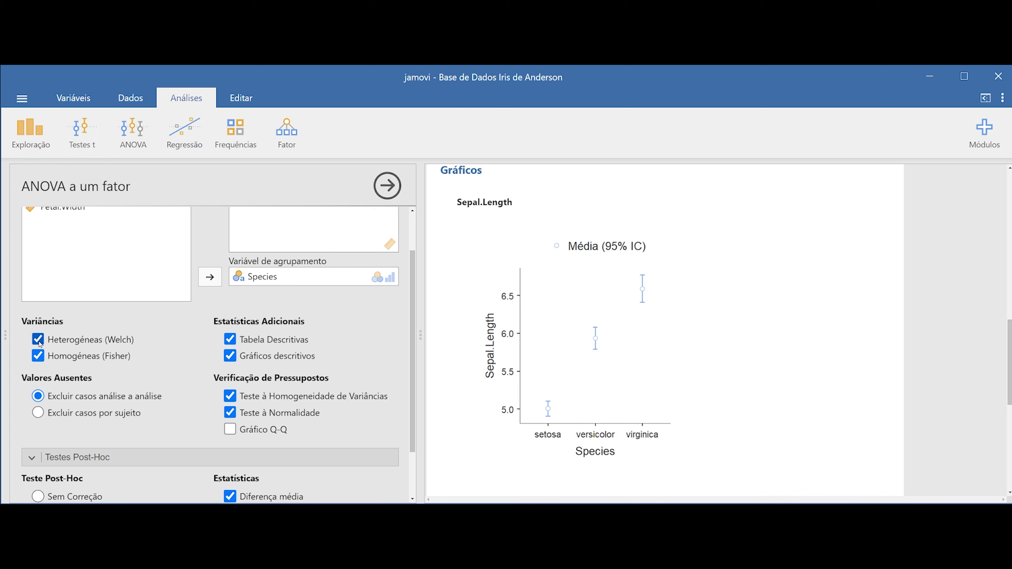
{"action": "left_click", "coordinate": [38, 339]}
{"action": "scroll", "coordinate": [82, 363], "scroll_direction": "down", "scroll_amount": 2}
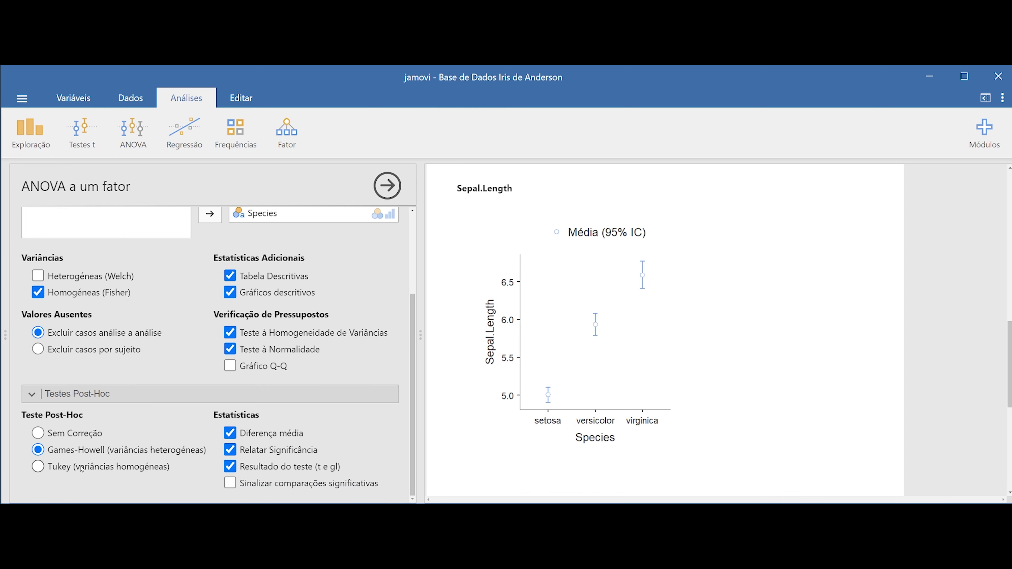
{"action": "left_click", "coordinate": [51, 467]}
Create a Kruskal-Wallis one-way ANOVA of Sepal.Length grouped by Species, with the effect size (Dimensão do efeito) included
{"action": "left_click", "coordinate": [139, 102]}
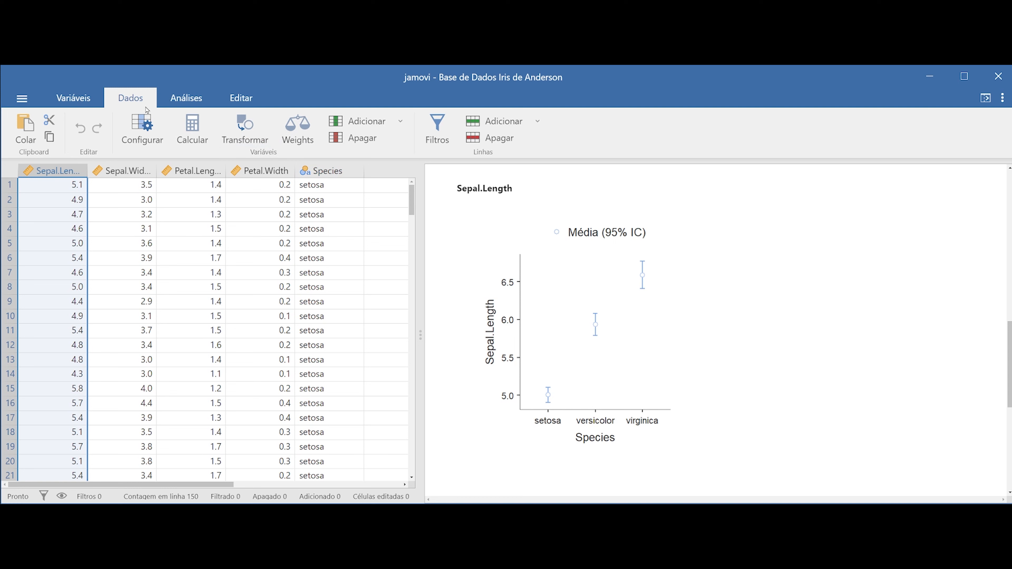
{"action": "left_click", "coordinate": [186, 100]}
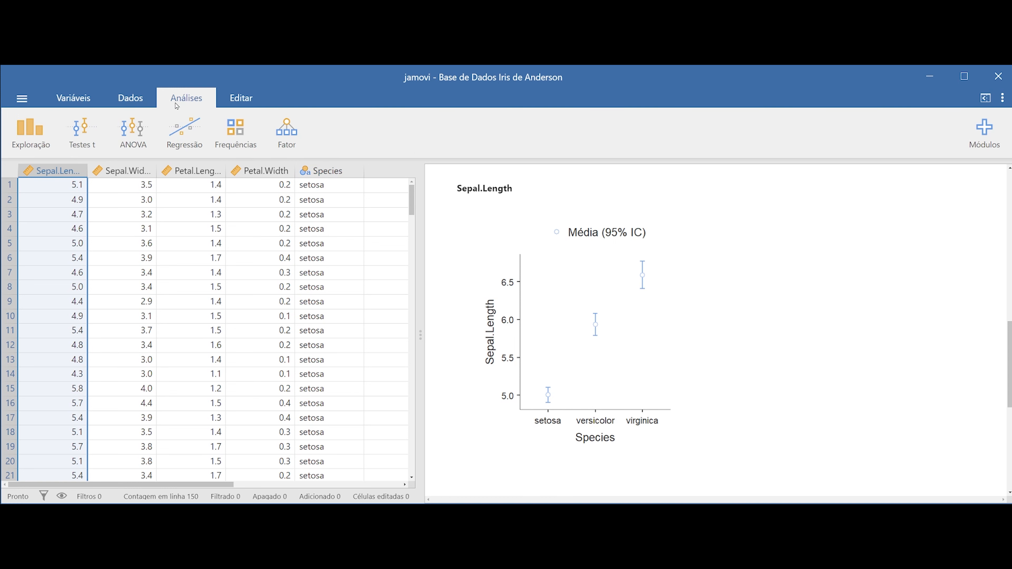
{"action": "left_click", "coordinate": [134, 139]}
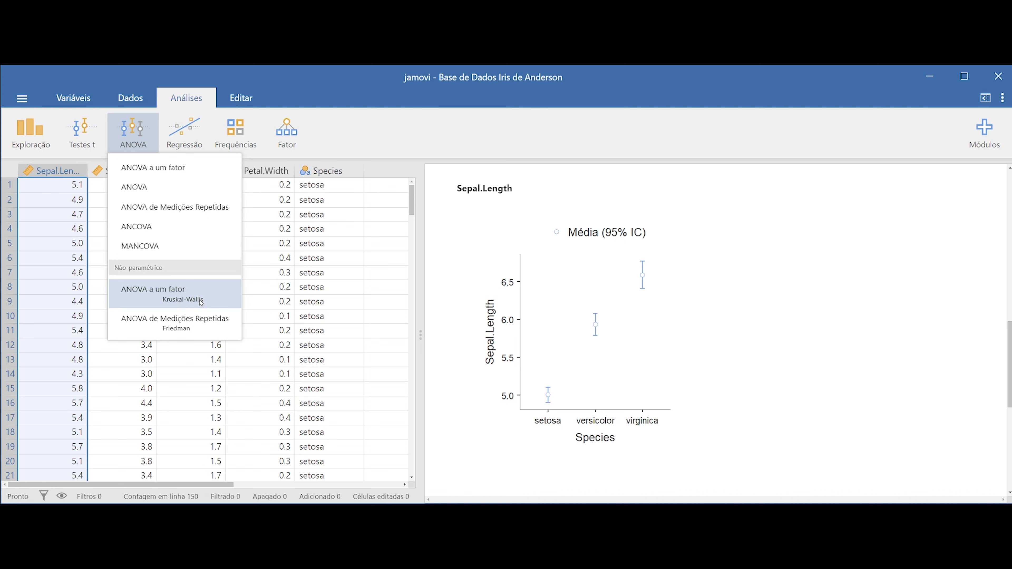
{"action": "left_click", "coordinate": [187, 301]}
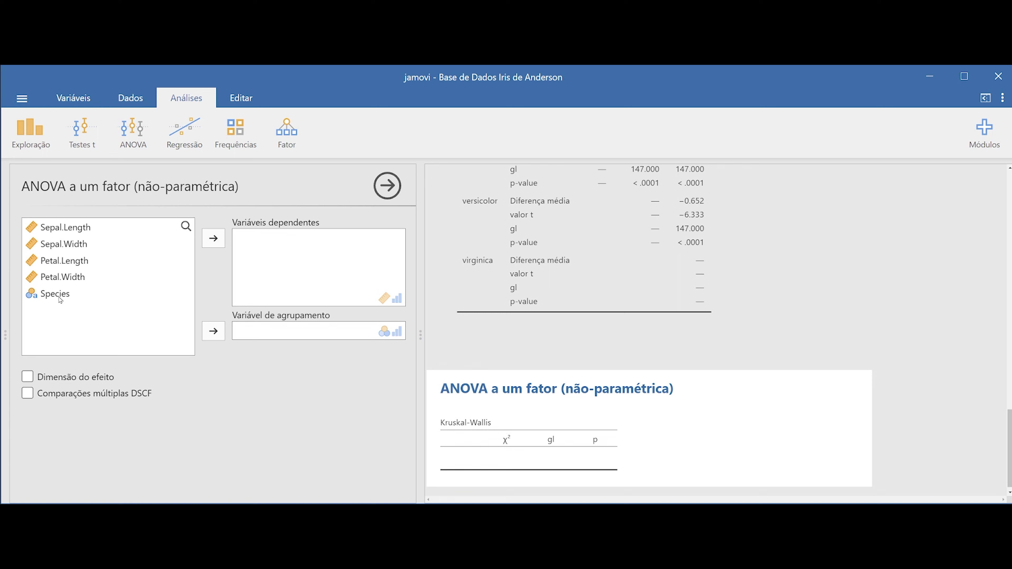
{"action": "left_click_drag", "start_coordinate": [51, 295], "coordinate": [292, 338]}
{"action": "left_click", "coordinate": [53, 231]}
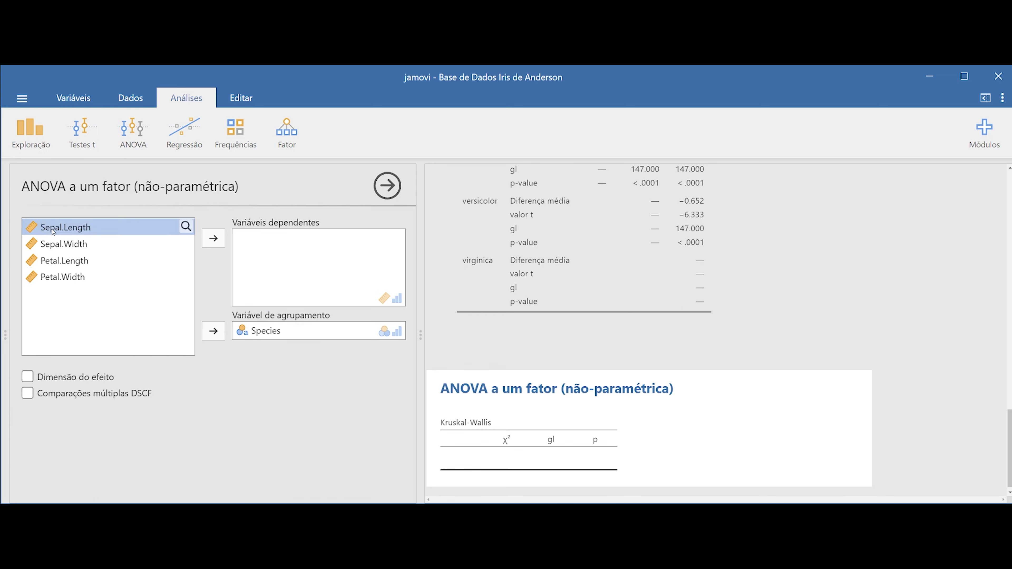
{"action": "left_click_drag", "start_coordinate": [53, 230], "coordinate": [309, 262]}
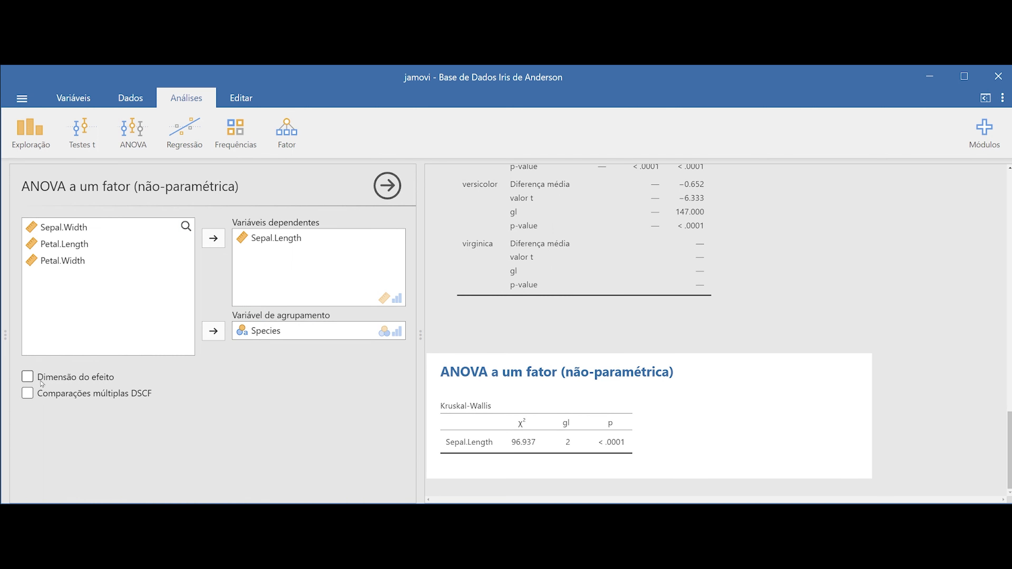
{"action": "left_click", "coordinate": [27, 378]}
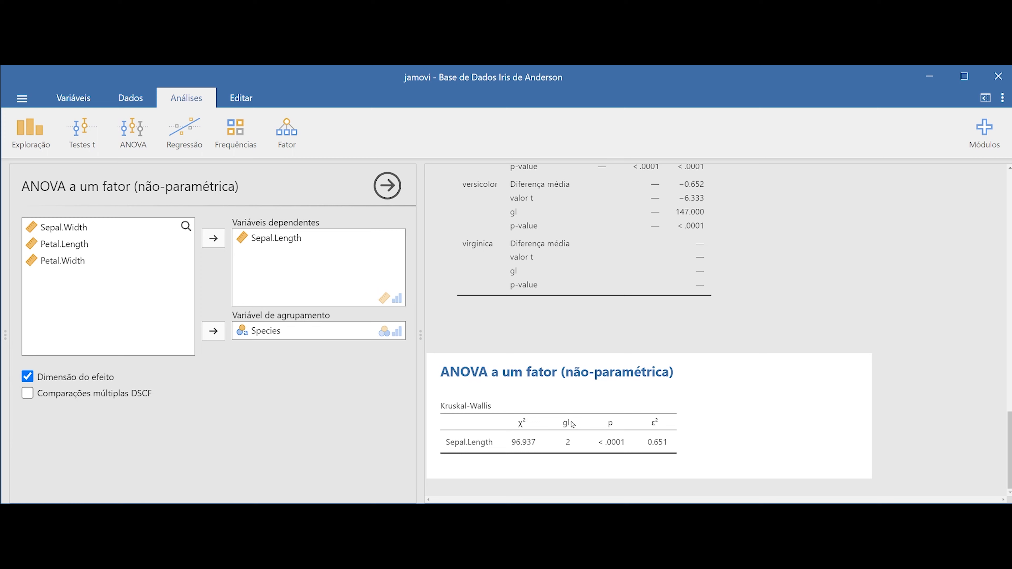
Reopen the earlier parametric one-way ANOVA from the results and review its options and variable assignments
{"action": "scroll", "coordinate": [578, 418], "scroll_direction": "up", "scroll_amount": 15}
{"action": "scroll", "coordinate": [586, 404], "scroll_direction": "up", "scroll_amount": 10}
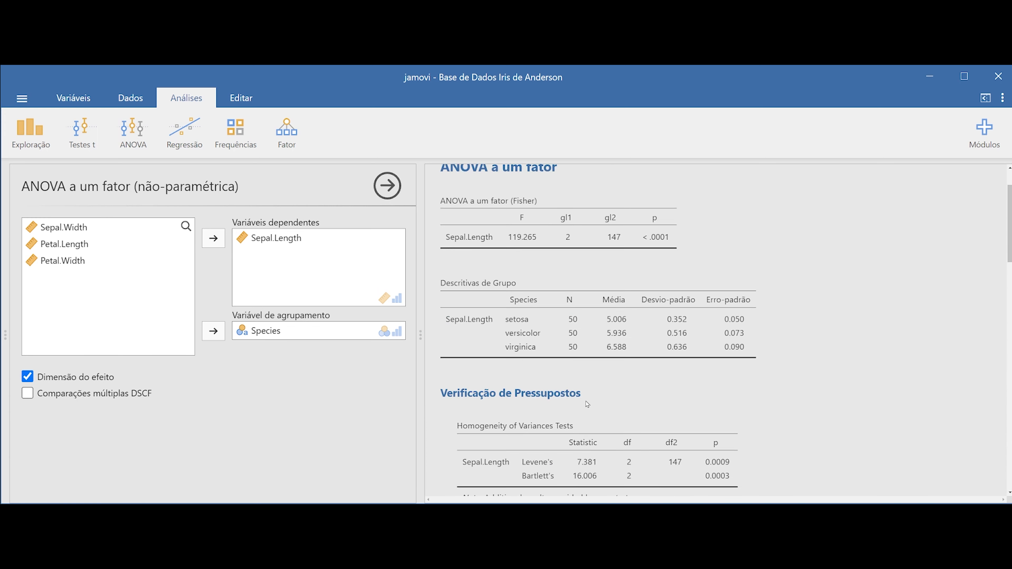
{"action": "left_click", "coordinate": [567, 292]}
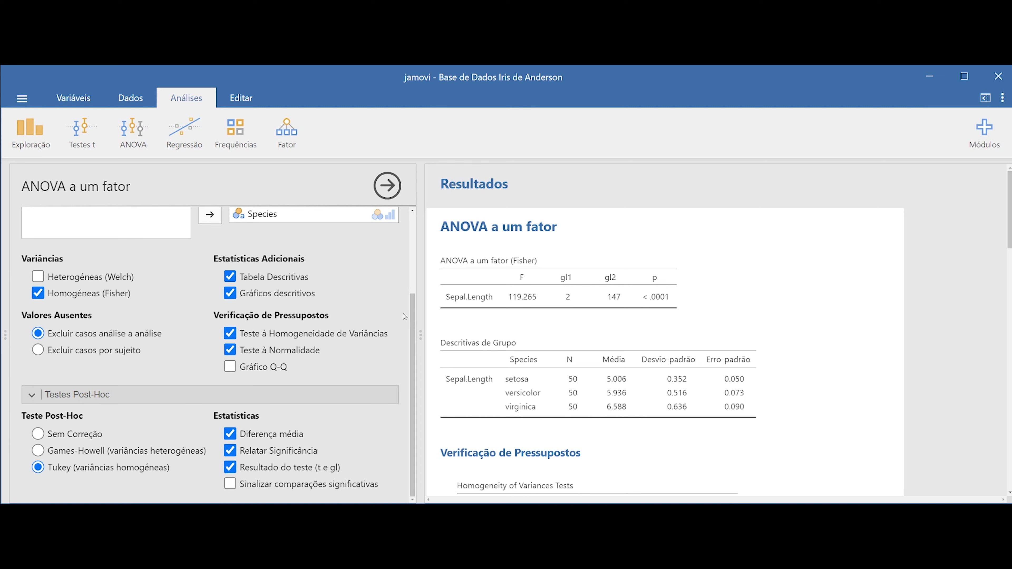
{"action": "scroll", "coordinate": [400, 331], "scroll_direction": "up", "scroll_amount": 1}
{"action": "scroll", "coordinate": [400, 331], "scroll_direction": "up", "scroll_amount": 2}
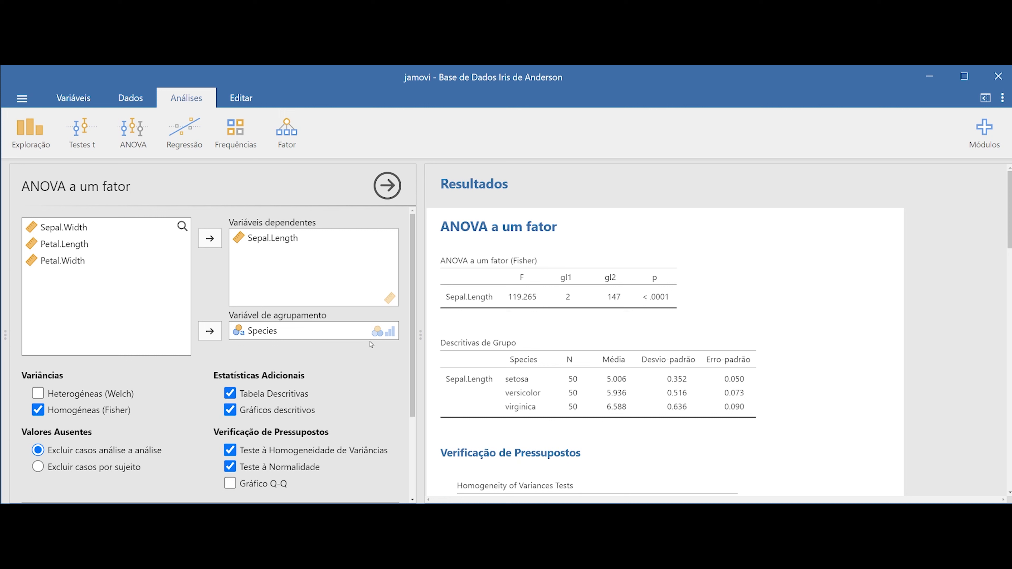
Create a general ANOVA with Sepal.Length as dependent variable and Species as fixed factor
{"action": "left_click", "coordinate": [135, 137]}
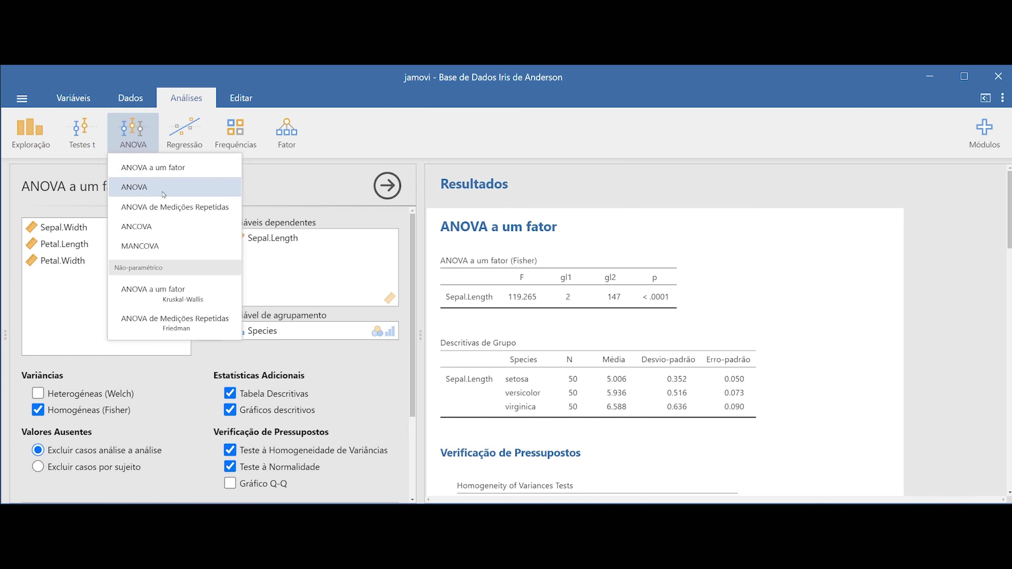
{"action": "left_click", "coordinate": [140, 190]}
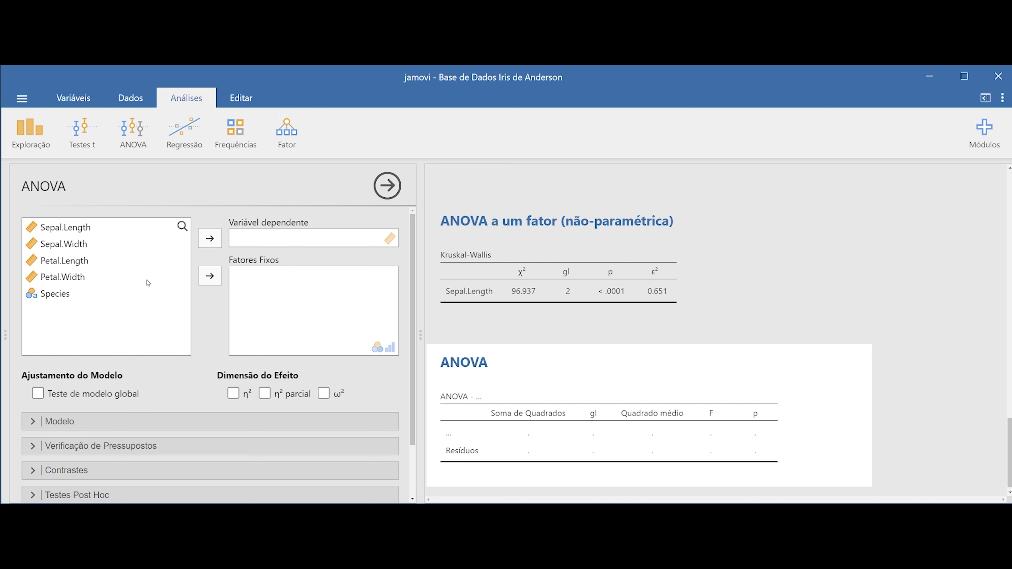
{"action": "left_click_drag", "start_coordinate": [50, 295], "coordinate": [265, 280]}
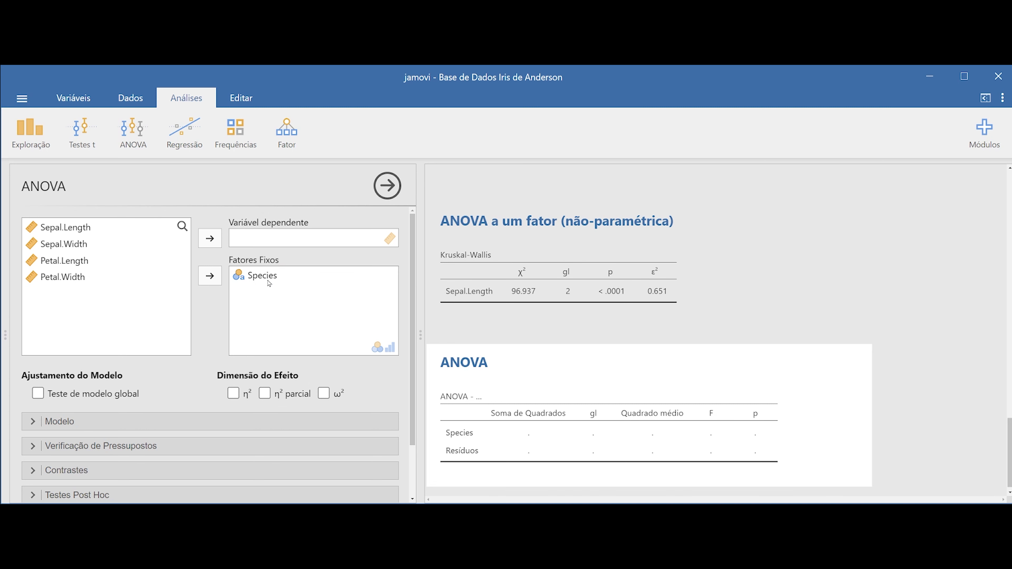
{"action": "left_click_drag", "start_coordinate": [70, 229], "coordinate": [286, 251]}
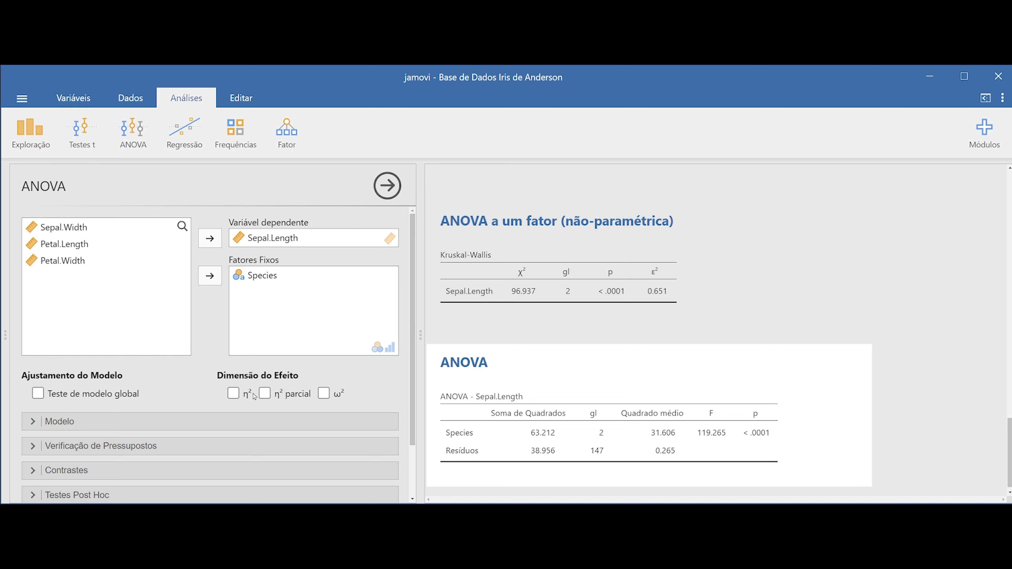
Include the η², partial η² and ω² effect sizes in the ANOVA of Sepal.Length by Species
{"action": "left_click", "coordinate": [234, 394]}
{"action": "left_click", "coordinate": [264, 393]}
{"action": "left_click", "coordinate": [323, 394]}
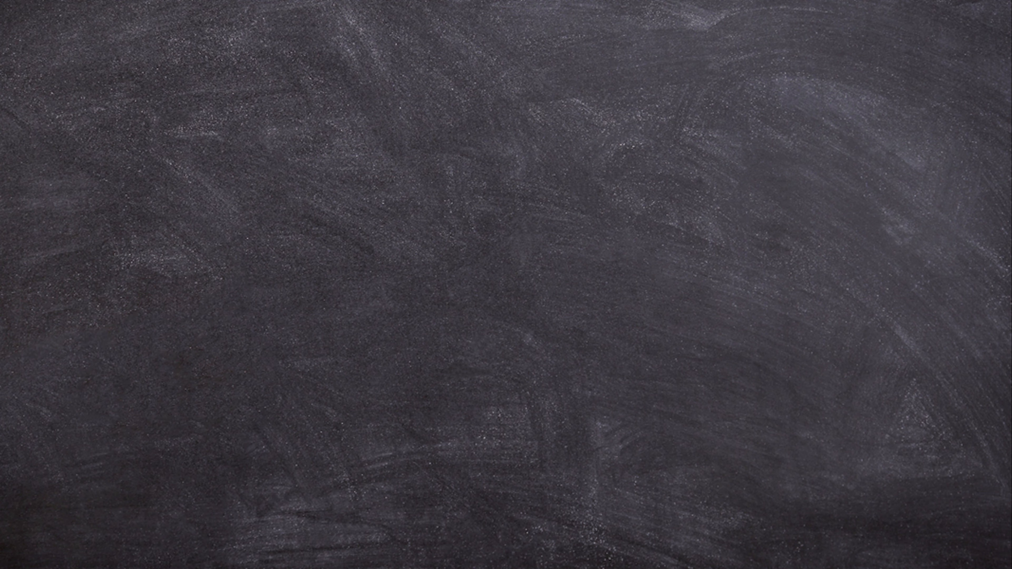